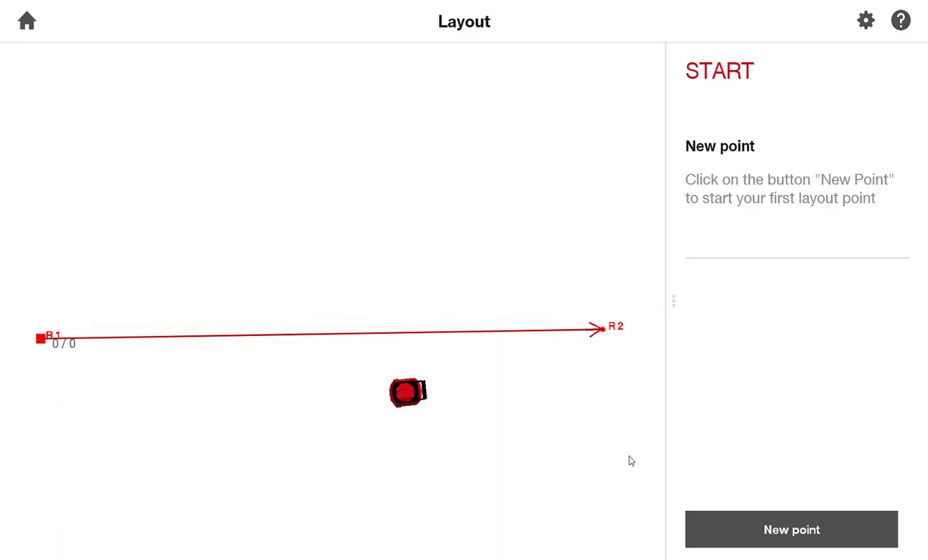
Create the first layout point 2 1/2" from R1 along the reference line toward R2.
left_click(811, 532)
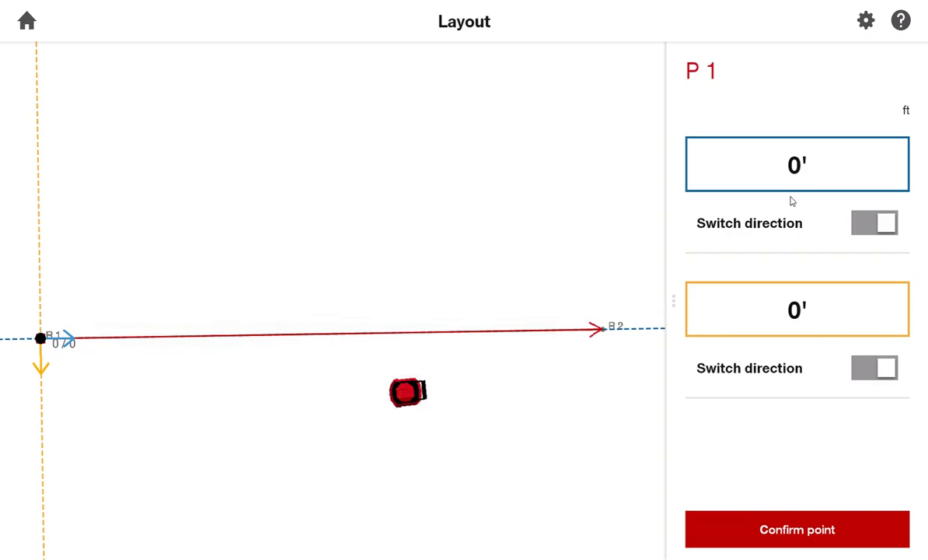
left_click(746, 161)
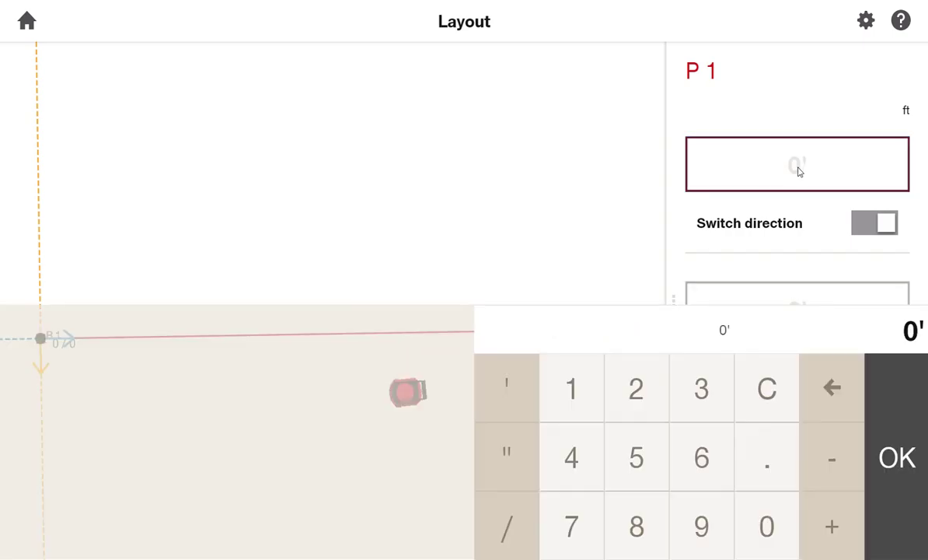
left_click(611, 374)
left_click(514, 459)
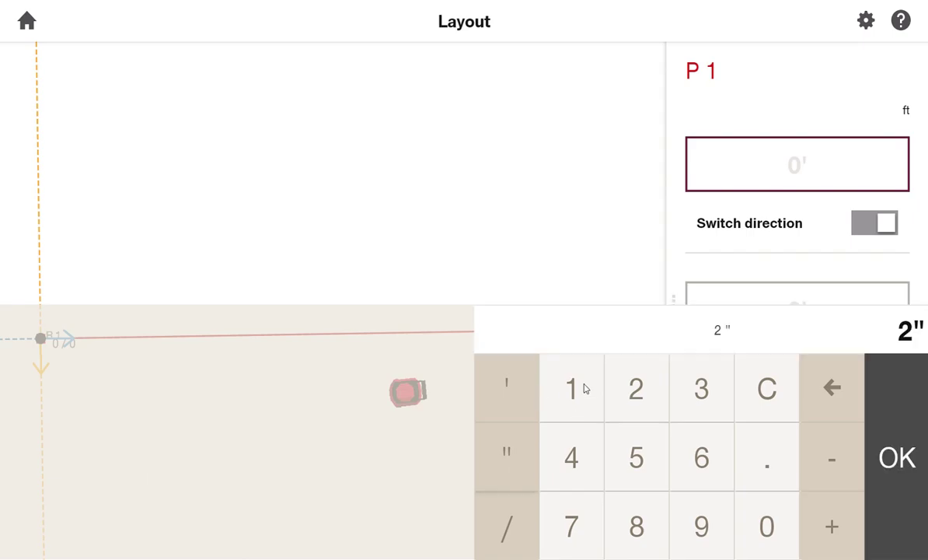
left_click(585, 389)
left_click(515, 522)
left_click(636, 389)
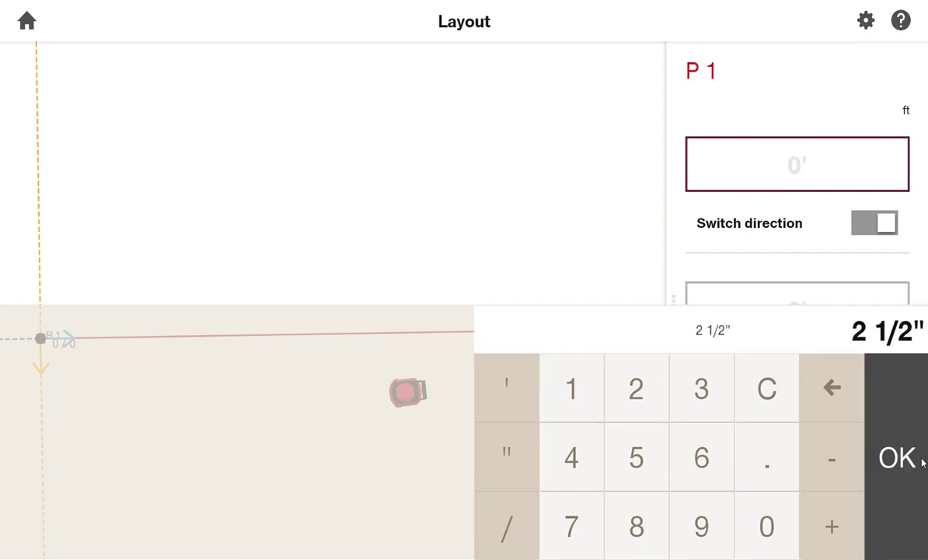
left_click(856, 432)
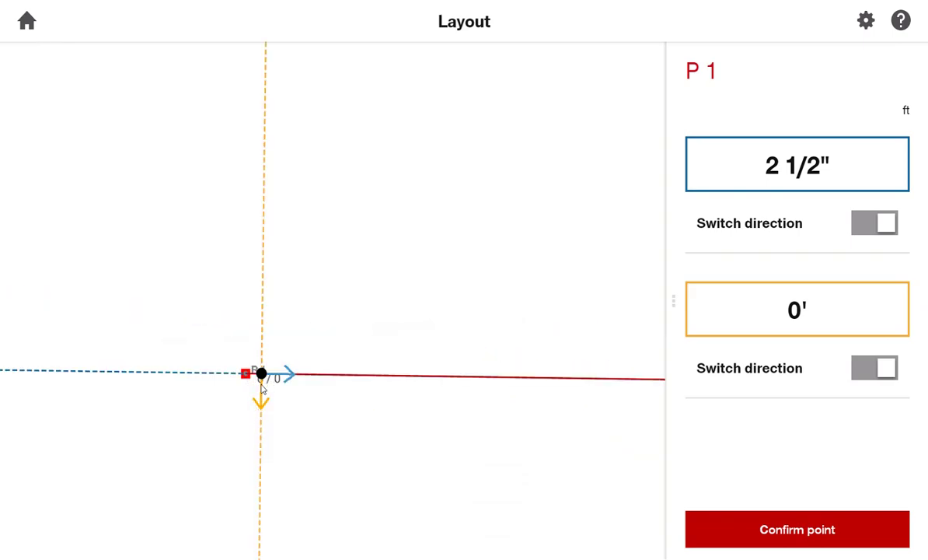
left_click(813, 530)
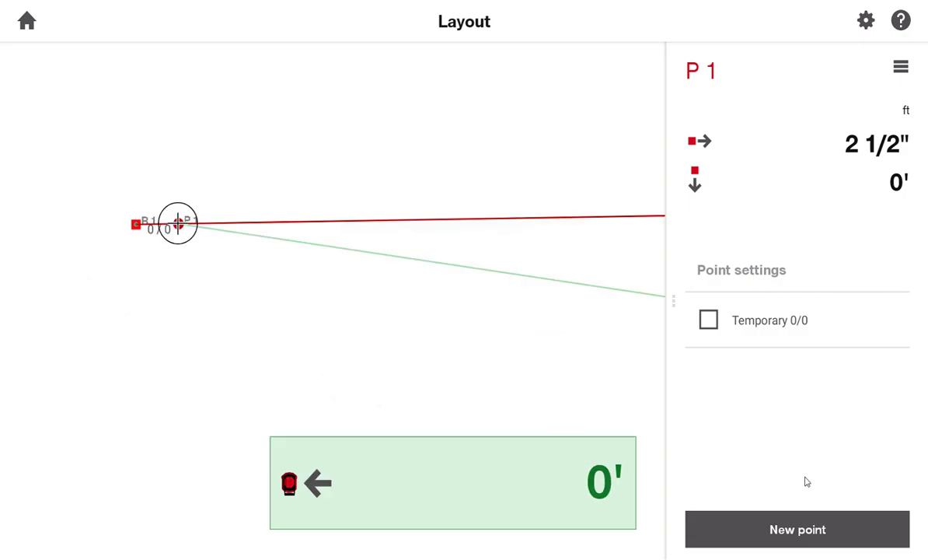
Add layout point P 2 at 7' 8 1/2" from P 1 along the reference line toward R2.
left_click(819, 536)
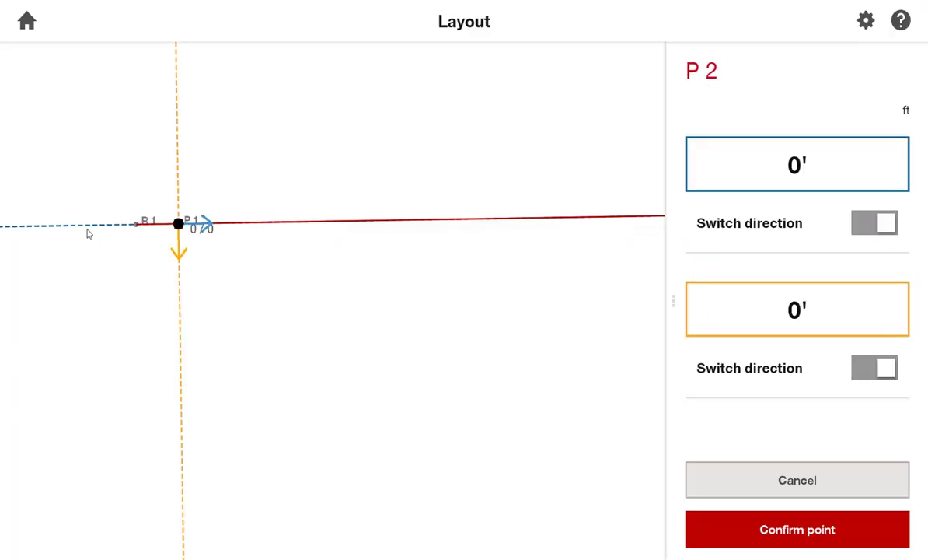
left_click(812, 165)
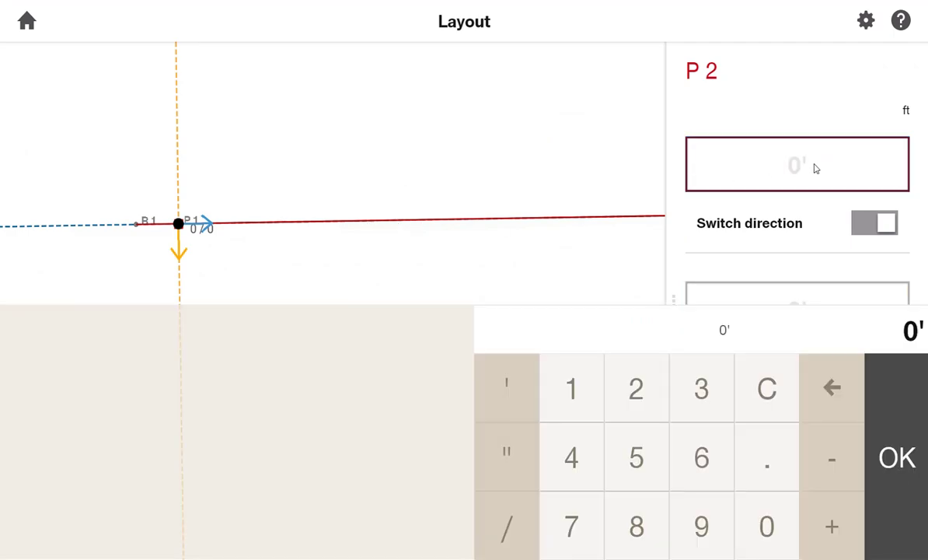
left_click(572, 521)
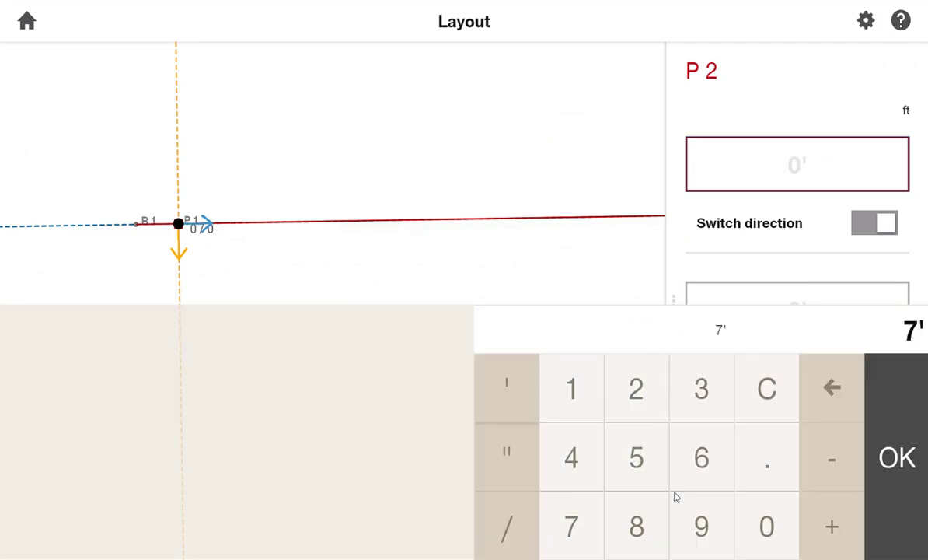
left_click(608, 507)
left_click(508, 458)
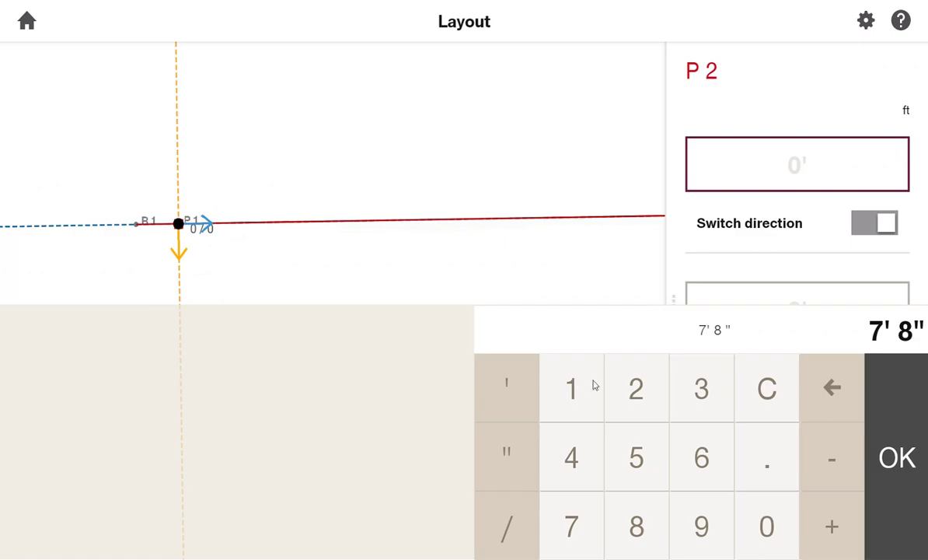
left_click(593, 387)
left_click(657, 398)
left_click(408, 256)
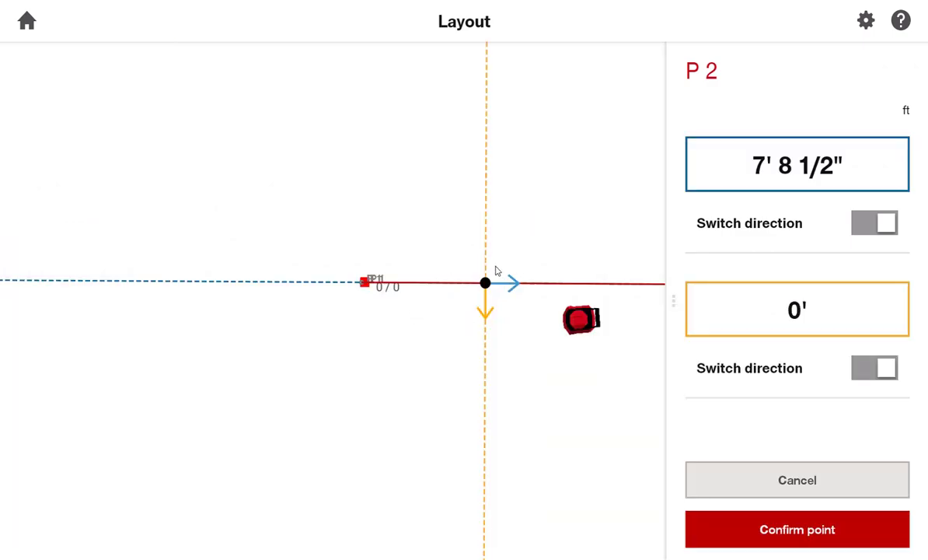
left_click(800, 531)
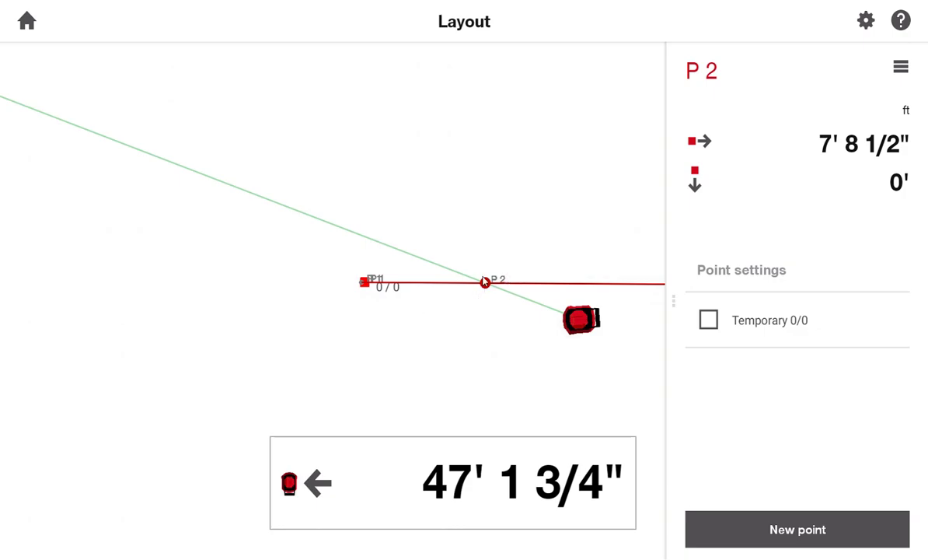
Add layout point P 3 at 7' 11 1/2" from P 2 along the reference line toward R2.
left_click(813, 534)
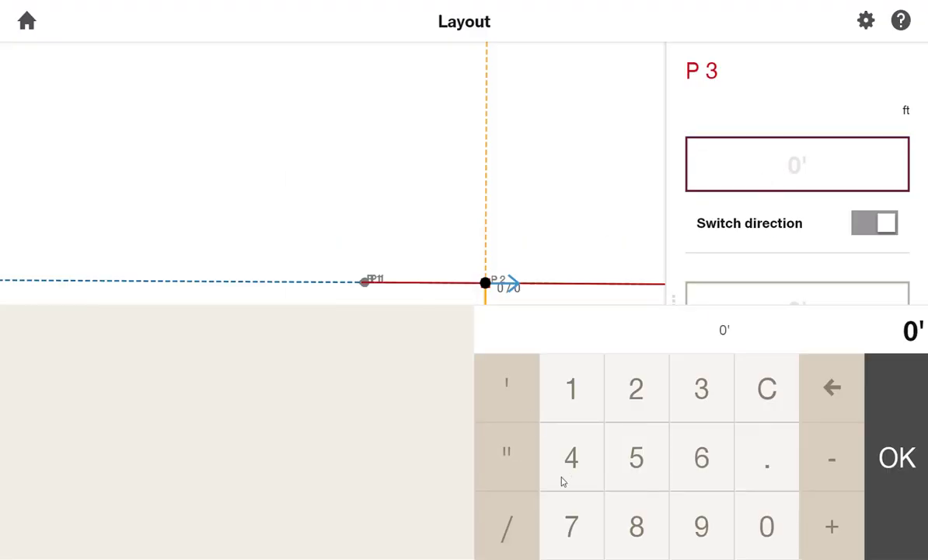
left_click(585, 513)
left_click(572, 388)
left_click(572, 389)
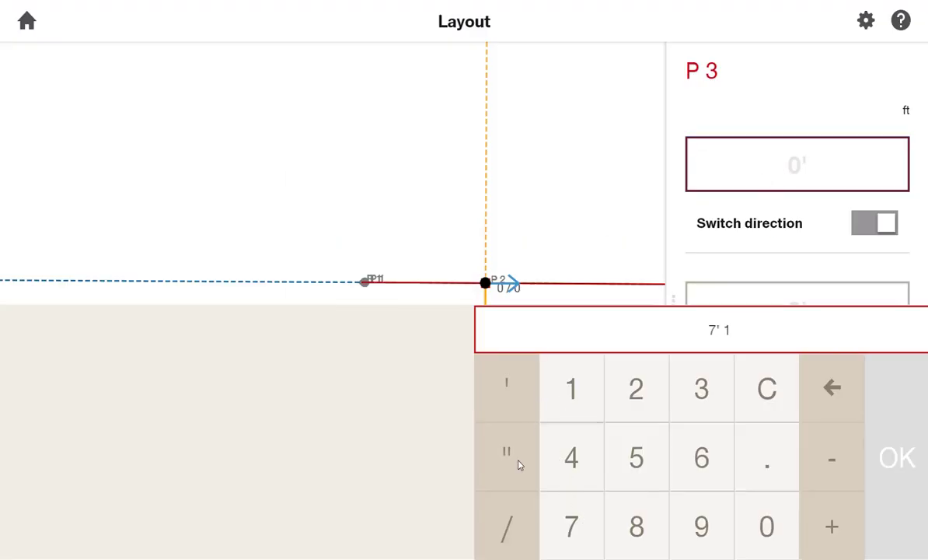
left_click(506, 454)
left_click(572, 389)
left_click(506, 526)
left_click(636, 388)
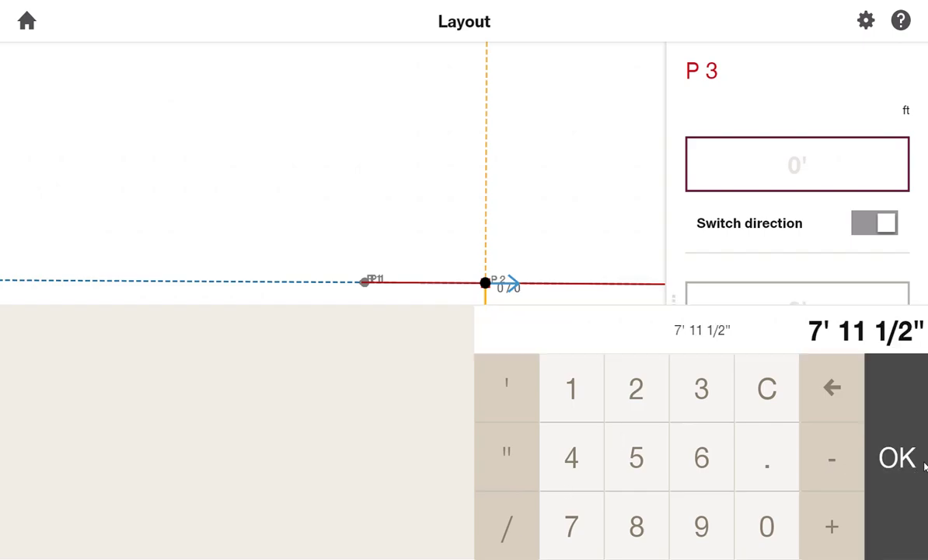
left_click(913, 457)
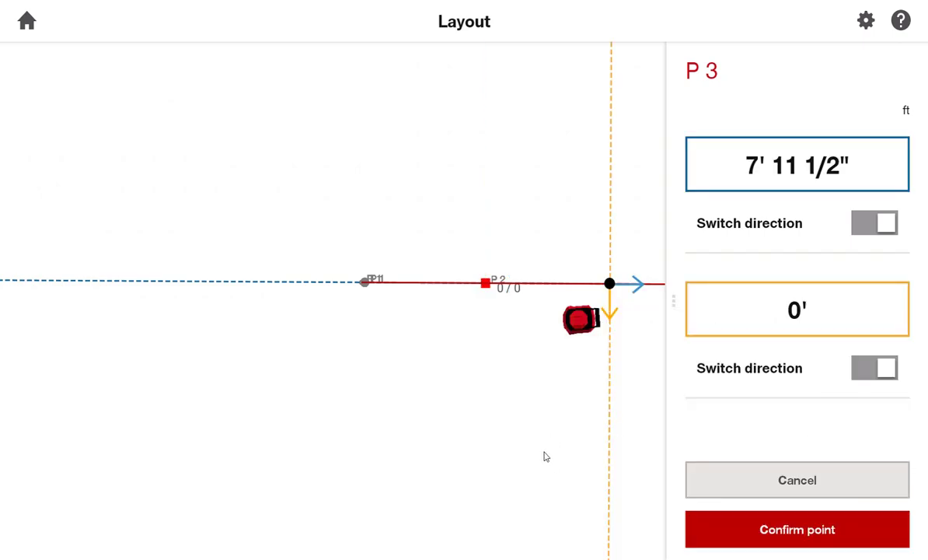
left_click(816, 531)
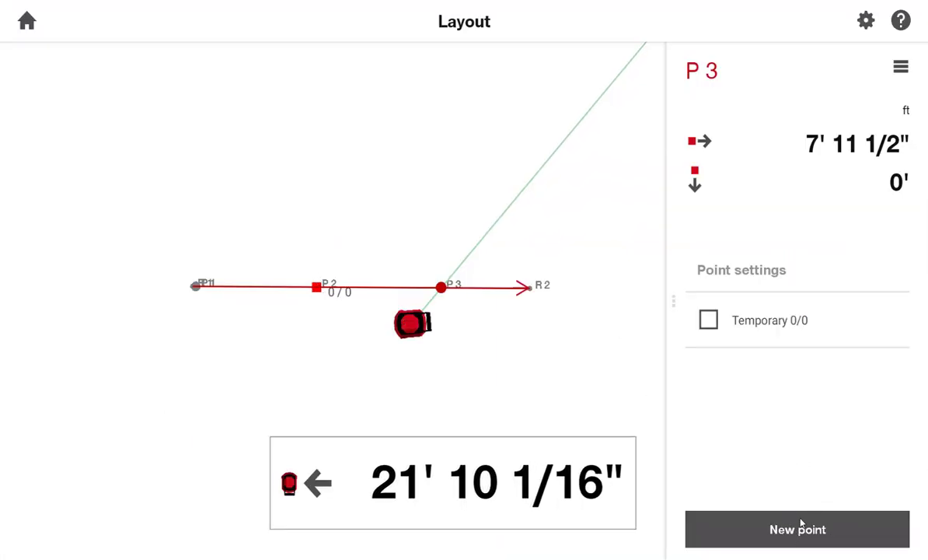
Set reference point R1 as the temporary 0/0 origin.
left_click(826, 531)
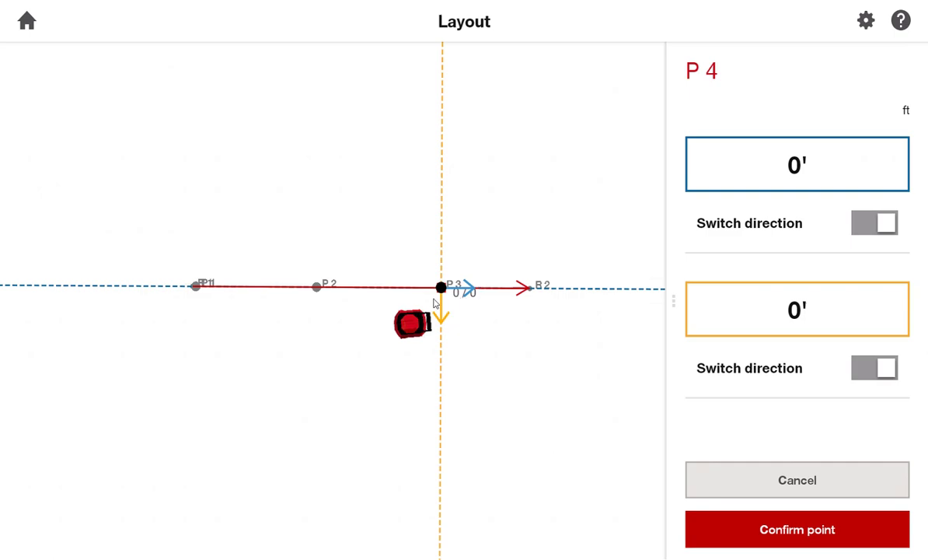
left_click(522, 313)
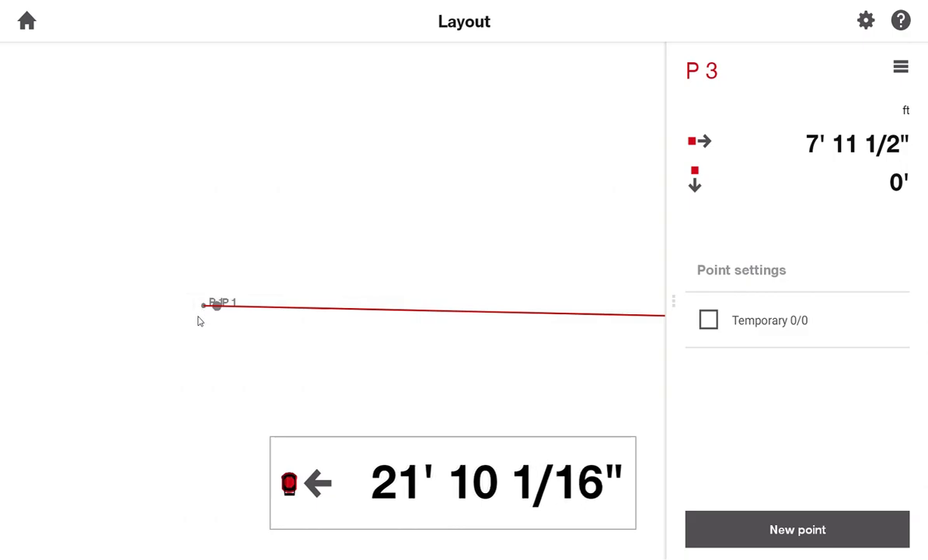
left_click(203, 305)
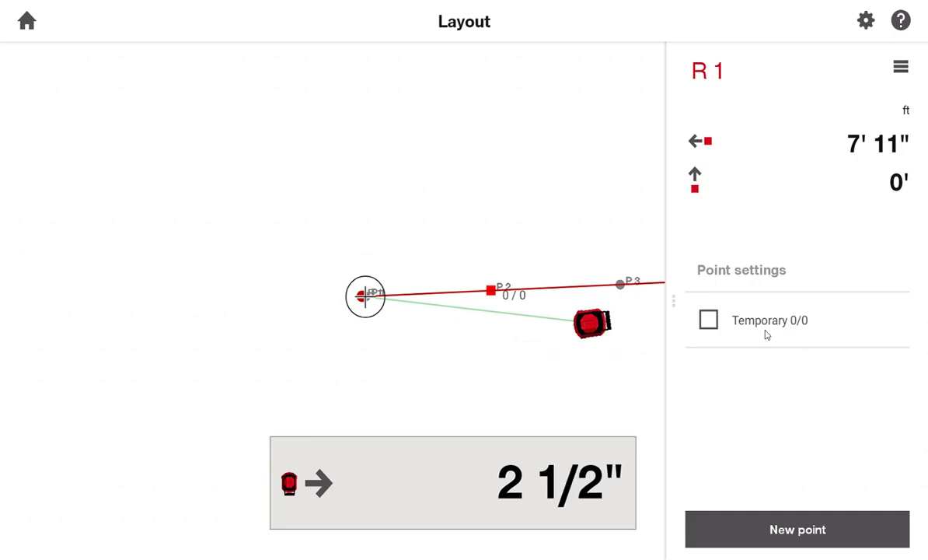
left_click(708, 319)
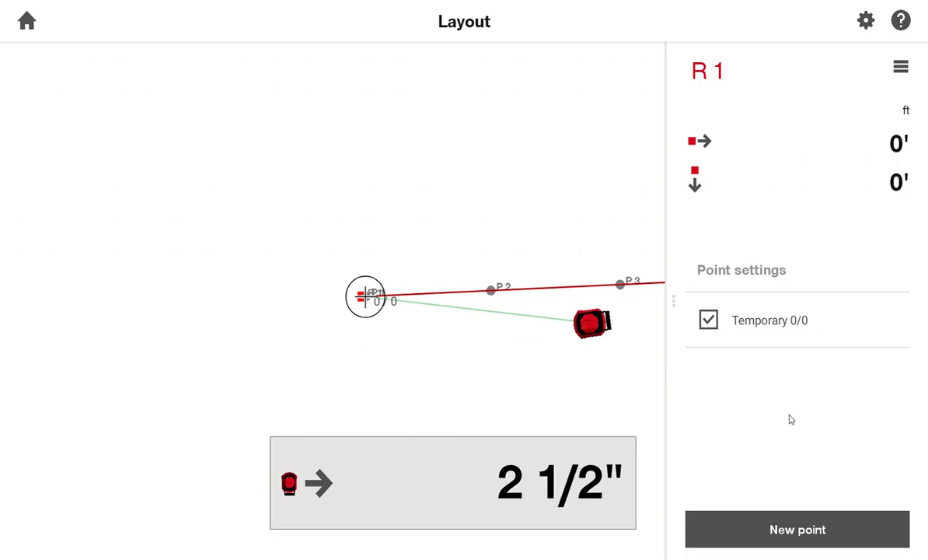
Add layout point P 4 at 2 1/2" from R1, perpendicular to the reference line, with the perpendicular direction switched away from the instrument.
left_click(798, 529)
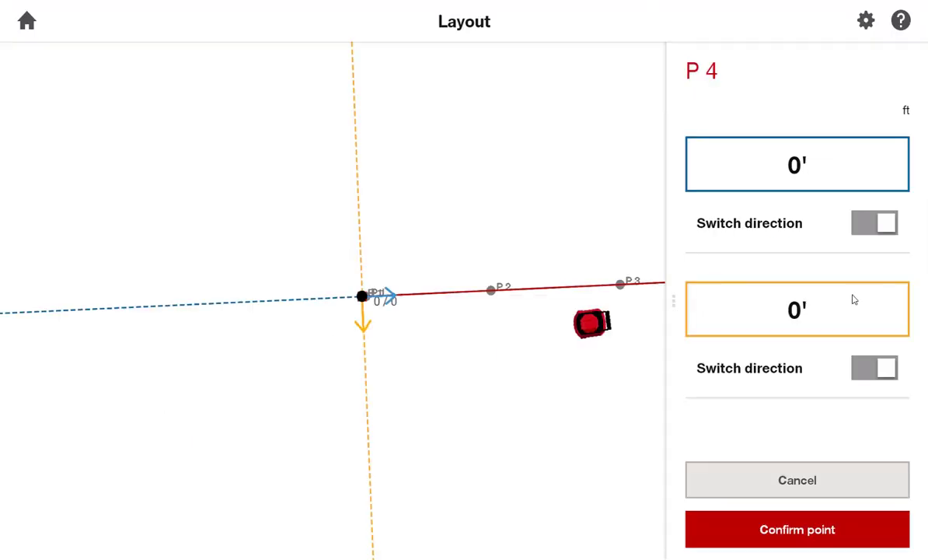
left_click(800, 317)
left_click(636, 387)
left_click(507, 457)
left_click(571, 388)
type("/2")
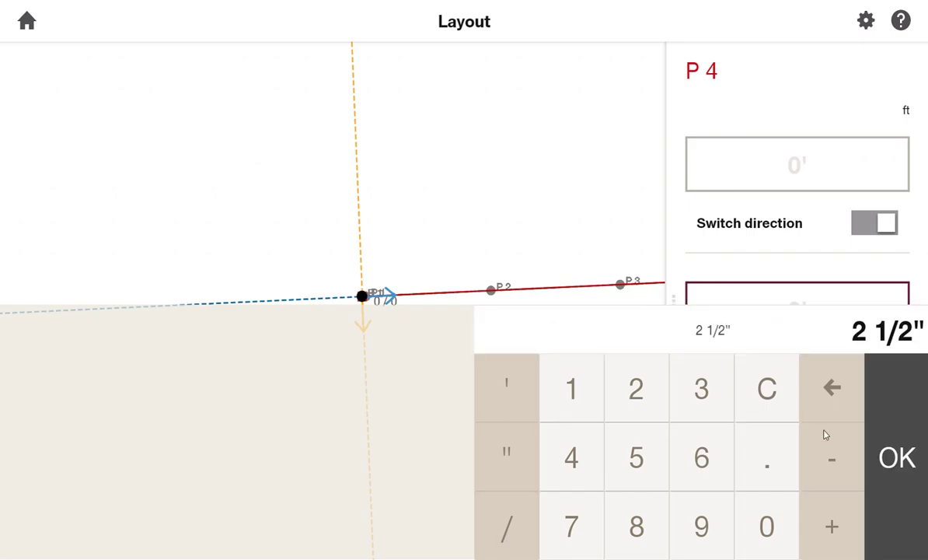
left_click(892, 457)
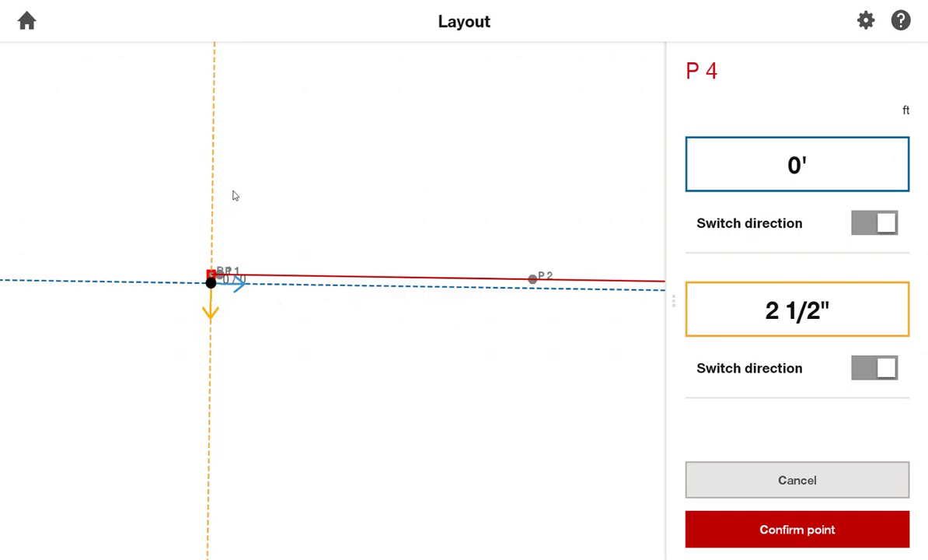
left_click(887, 368)
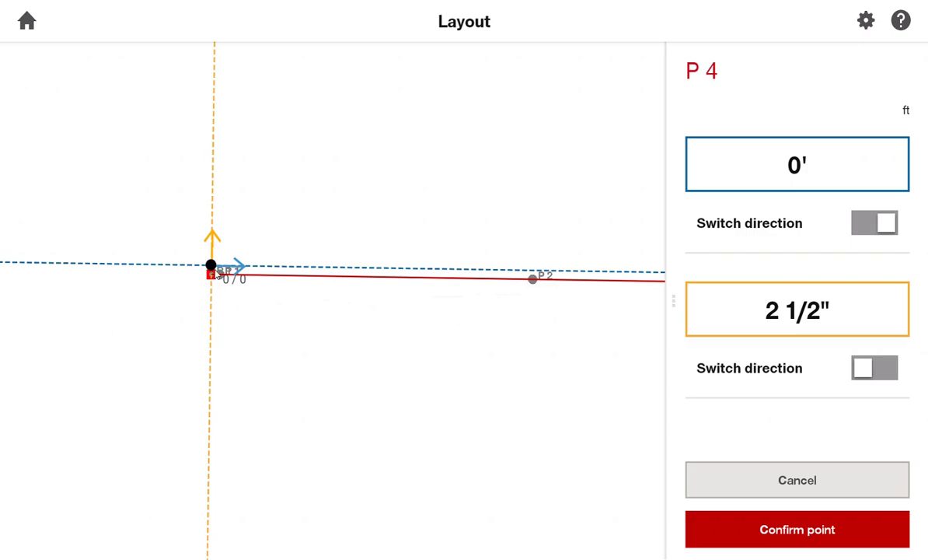
left_click(827, 532)
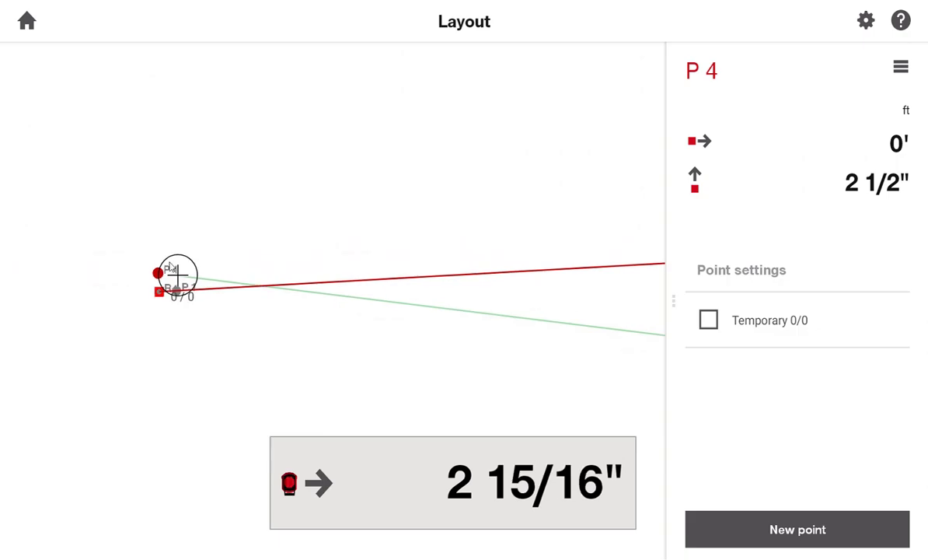
Add layout point P 5 at 4' 10" from P 4, perpendicular to the reference line and away from the instrument.
left_click(750, 527)
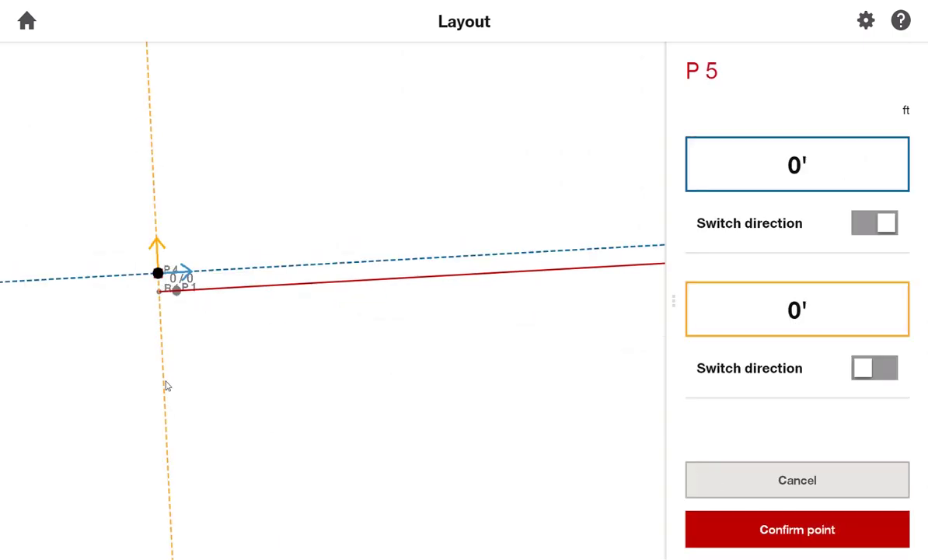
left_click(778, 309)
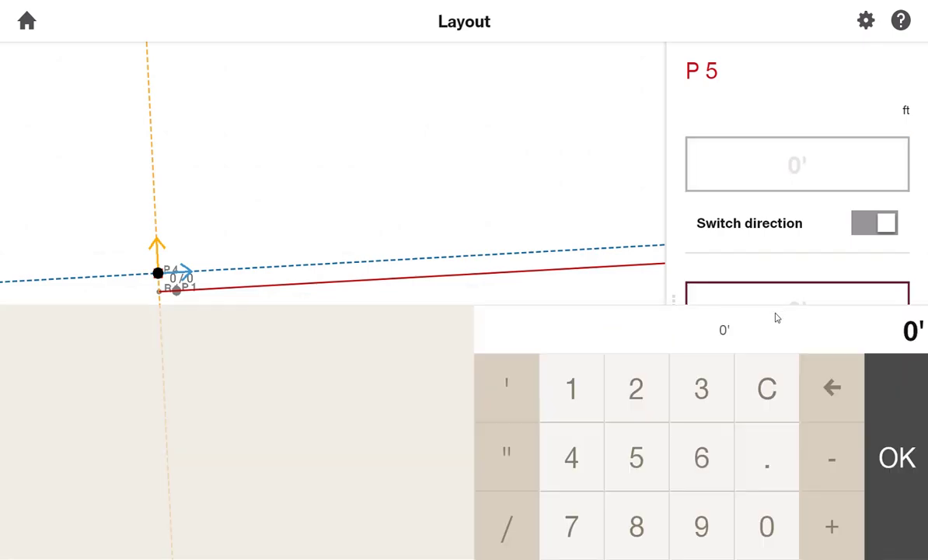
left_click(571, 459)
left_click(506, 387)
left_click(572, 388)
left_click(767, 527)
left_click(506, 455)
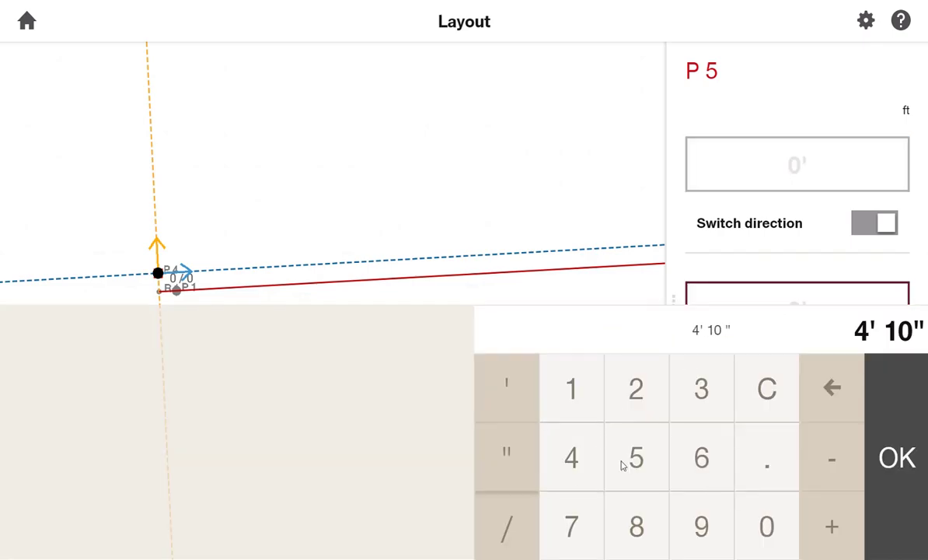
left_click(878, 443)
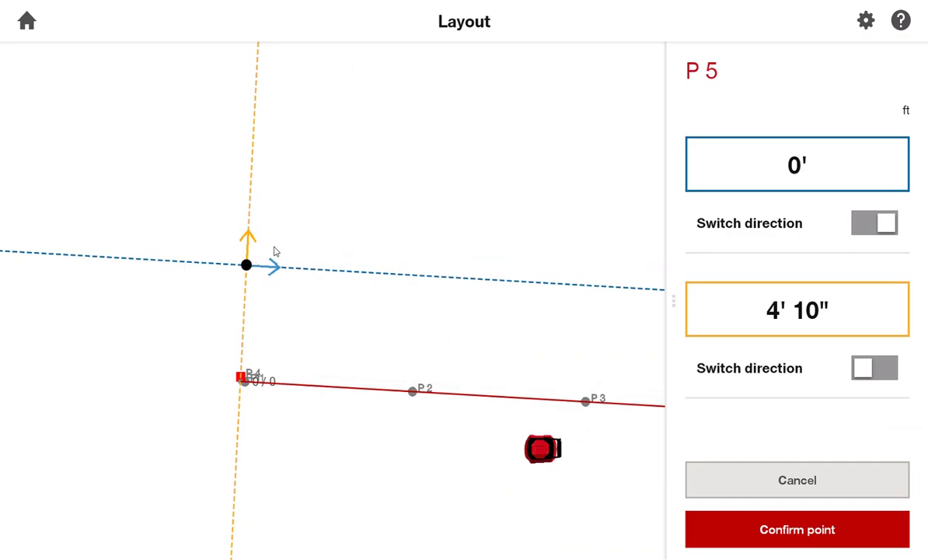
left_click(809, 540)
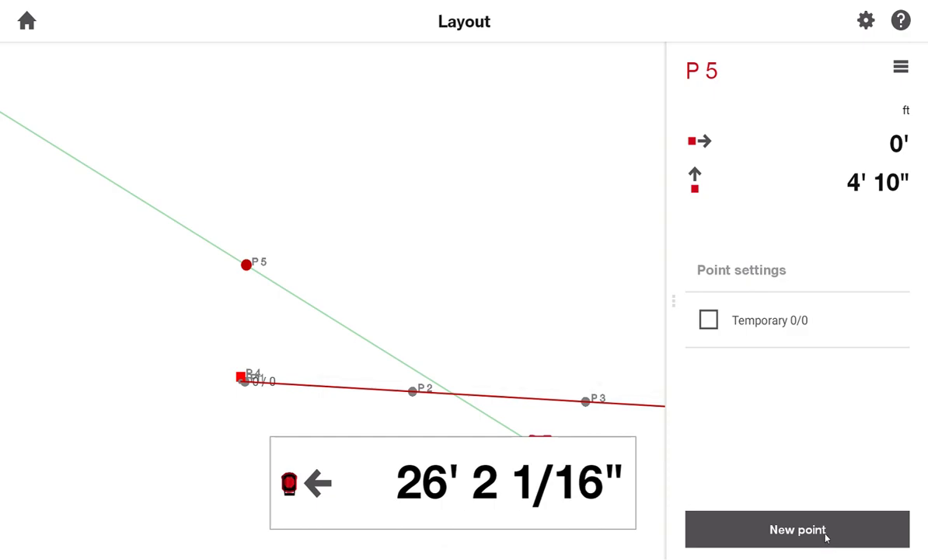
Add layout point P 6 at 15' 6" from P 5, continuing perpendicular to the reference line and away from the instrument.
left_click(825, 535)
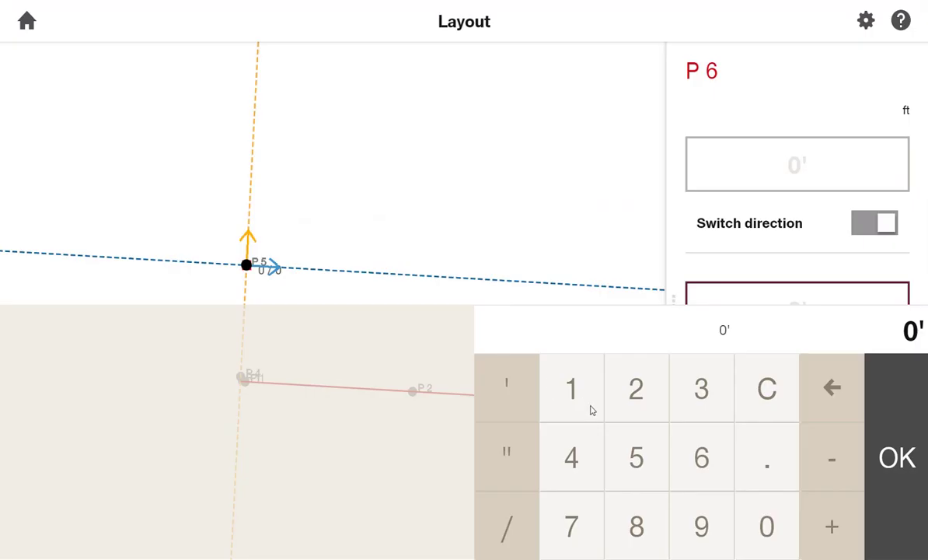
left_click(589, 408)
left_click(634, 452)
left_click(518, 399)
left_click(700, 455)
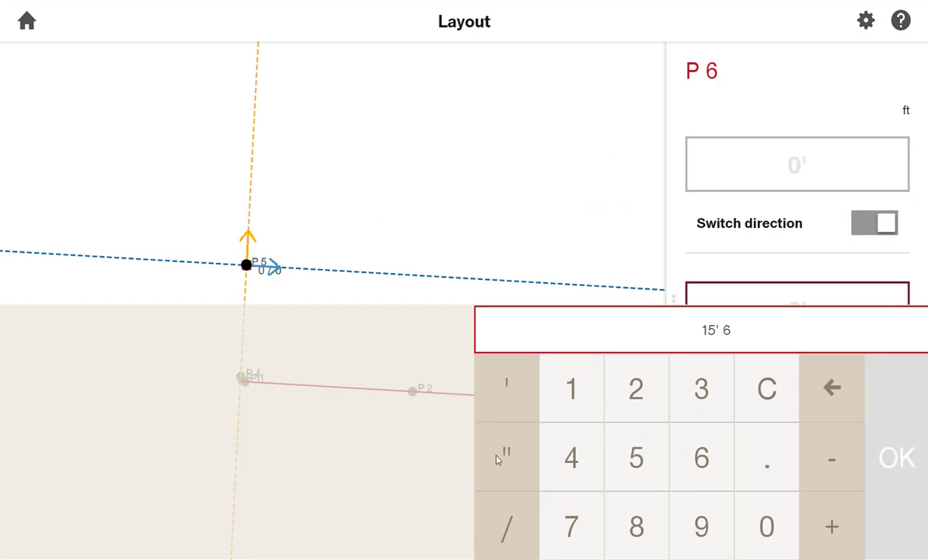
left_click(506, 436)
left_click(886, 443)
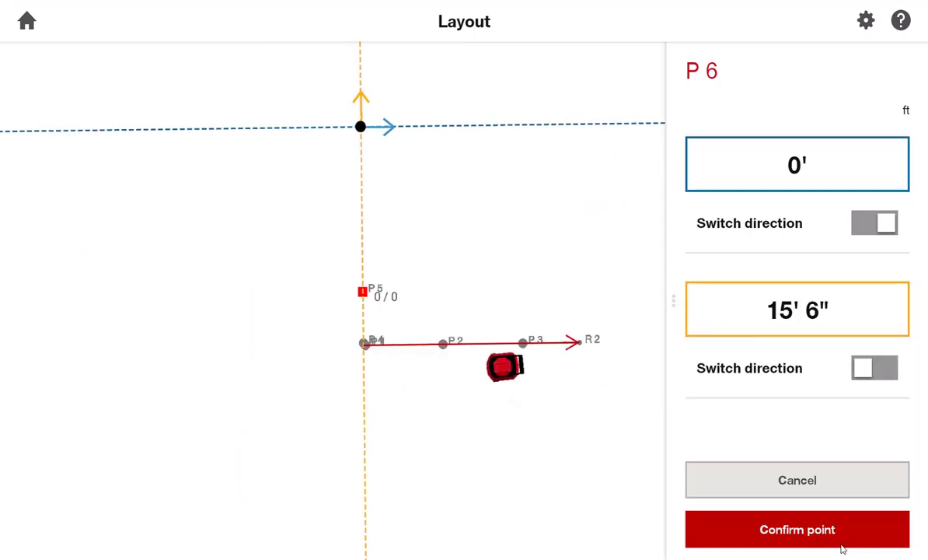
left_click(815, 531)
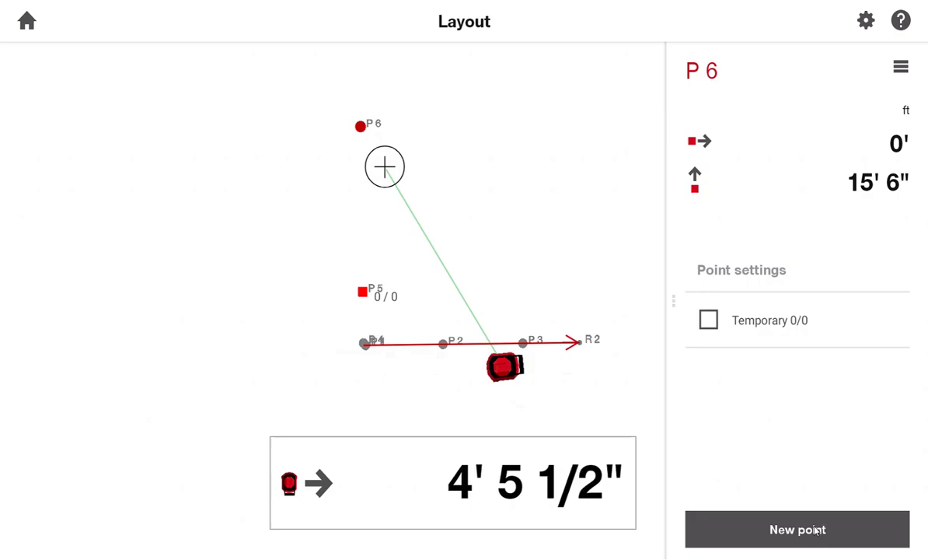
Review the available measurement unit options in the settings and cancel the pending new point P 7.
left_click(815, 532)
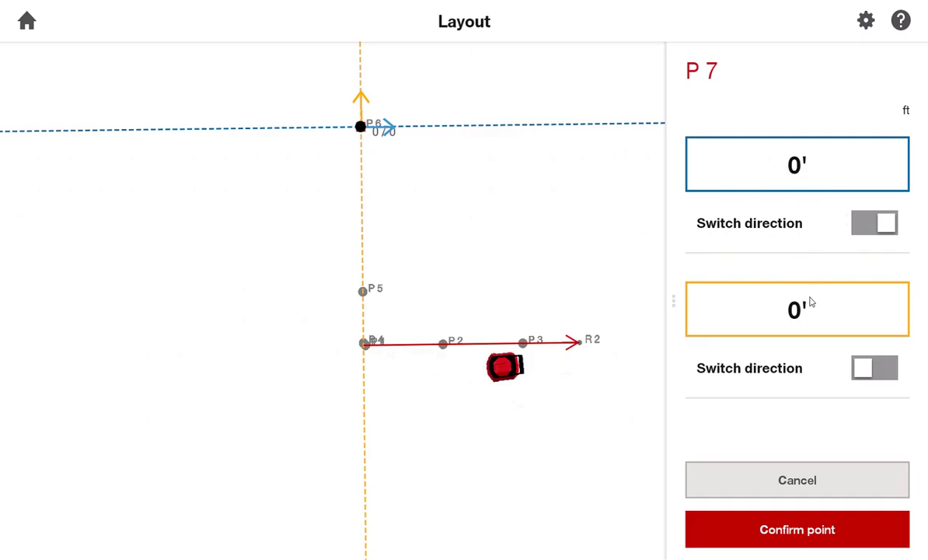
left_click(867, 21)
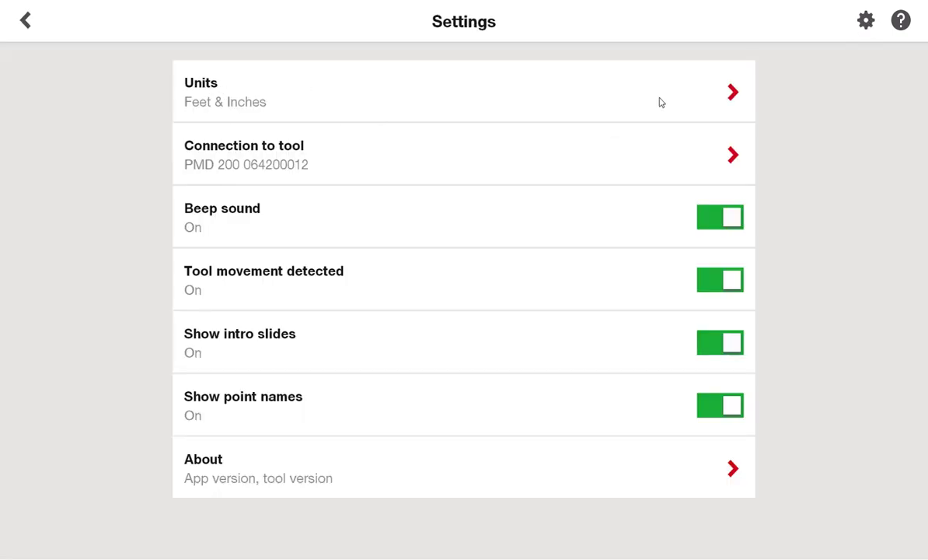
left_click(734, 92)
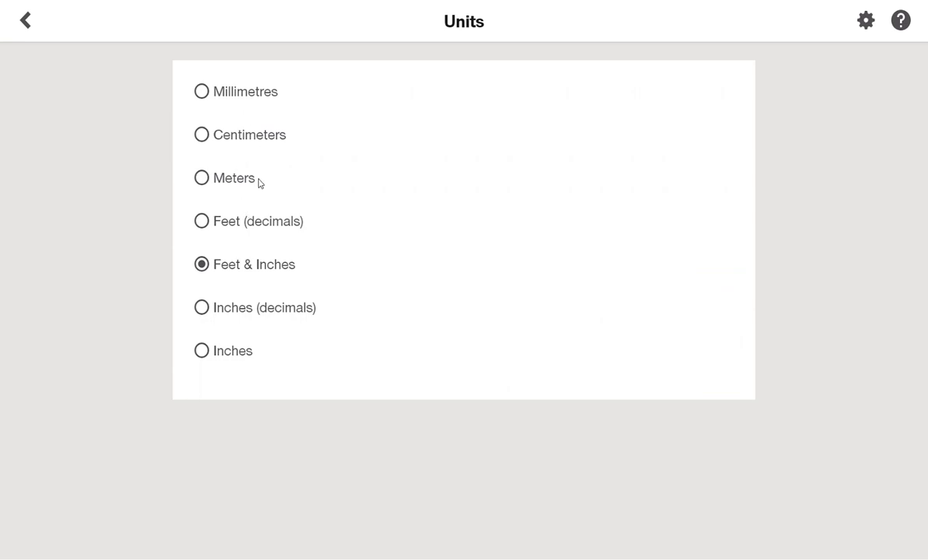
left_click(26, 21)
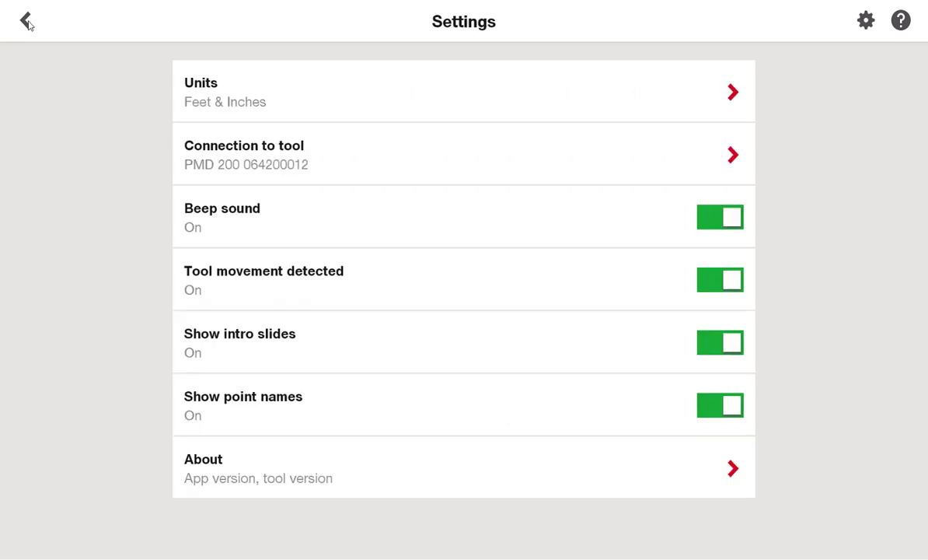
left_click(26, 22)
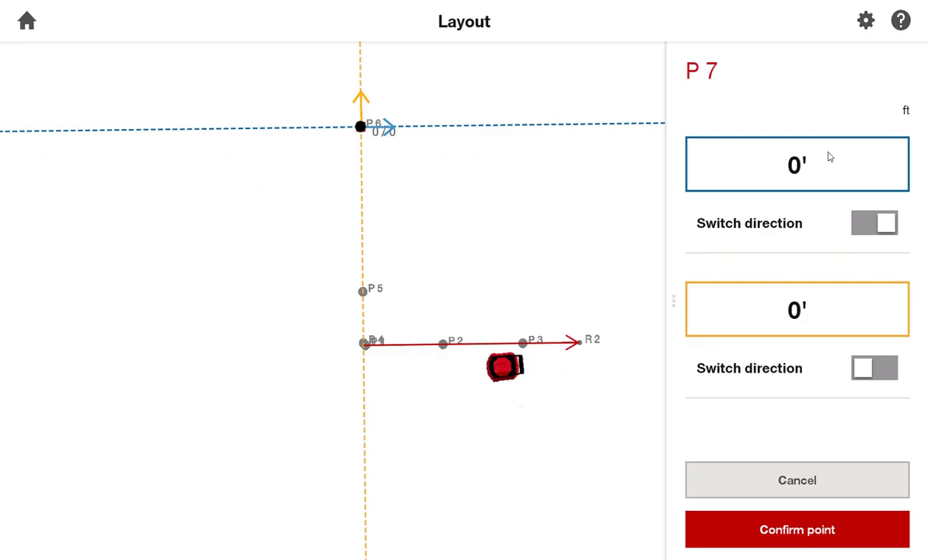
left_click(804, 480)
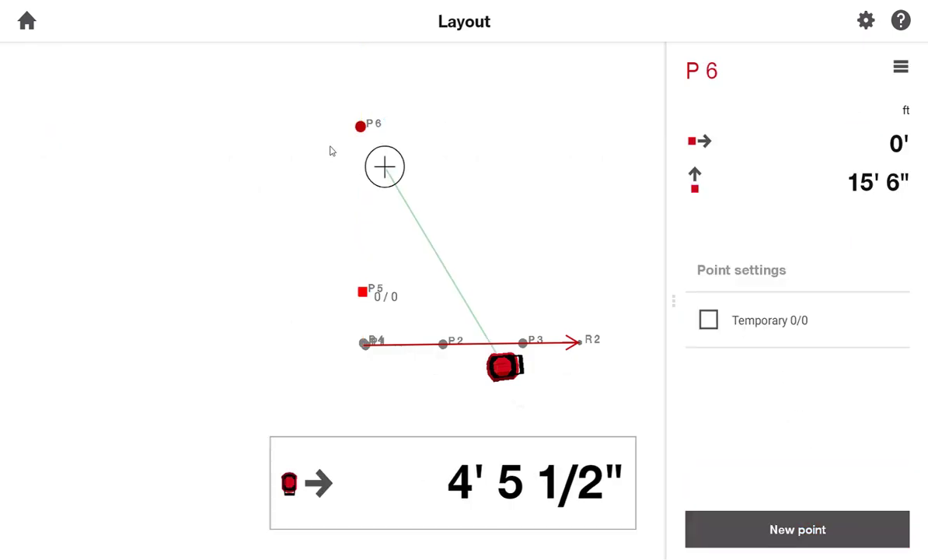
Delete layout point P 6 and confirm its removal.
left_click(901, 70)
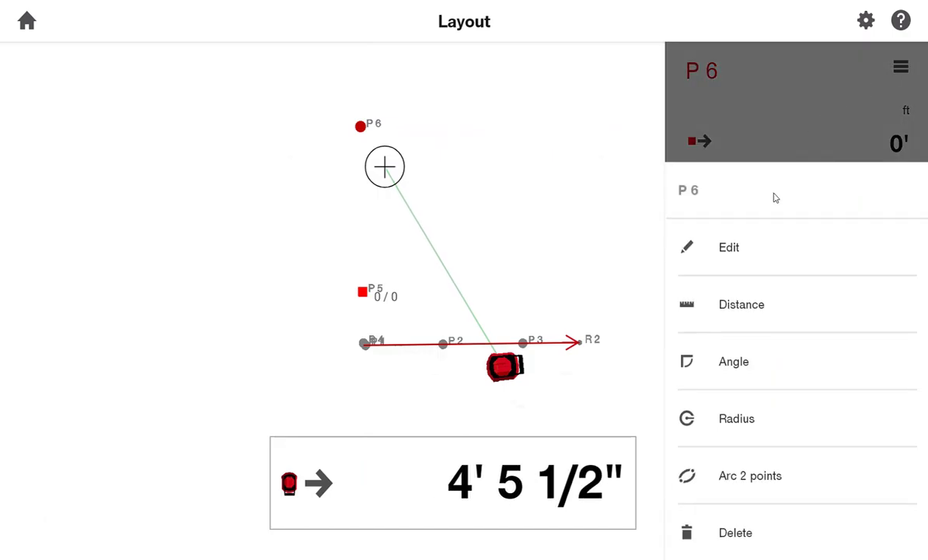
left_click(867, 550)
left_click(624, 319)
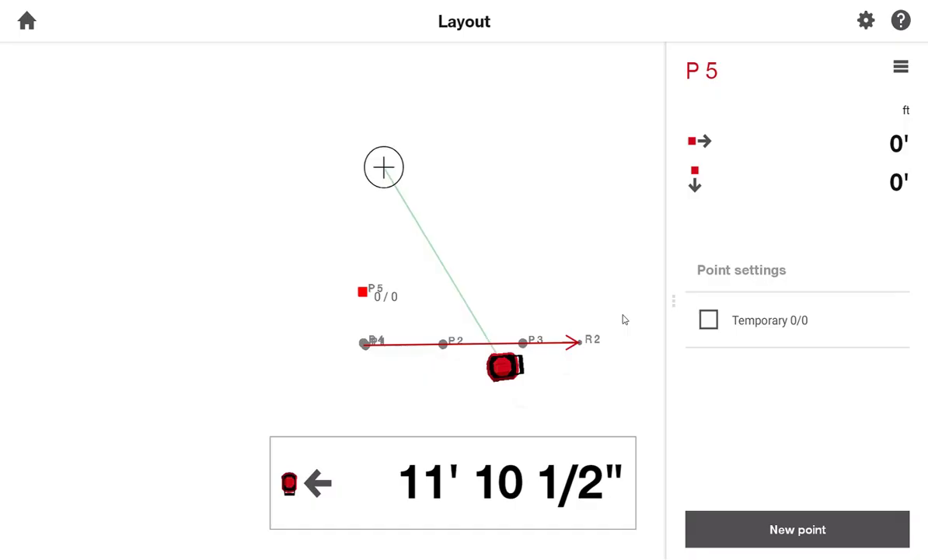